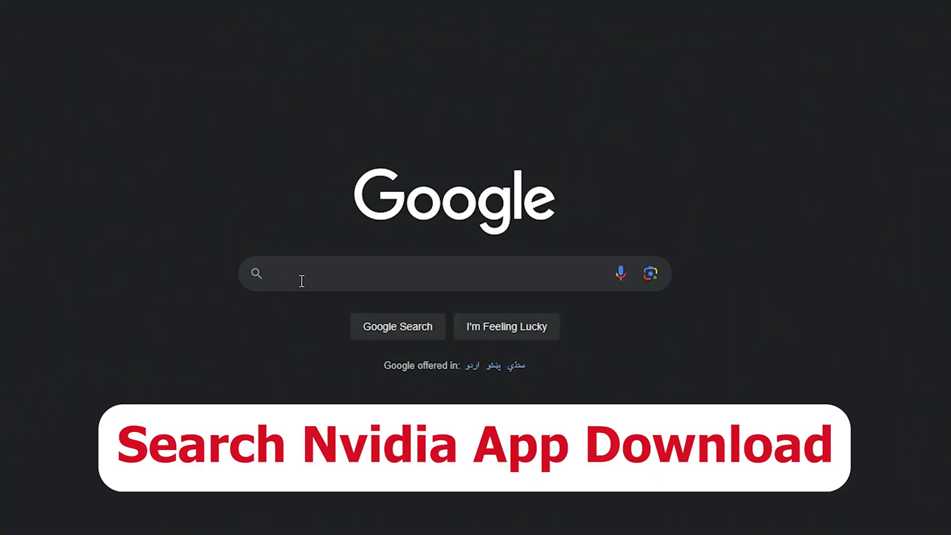
Search Google for 'nvidia app download' and open the 'Download NVIDIA App for Gamers and Creators' result.
{"action": "left_click", "coordinate": [306, 275]}
{"action": "type", "text": "nvidia app download"}
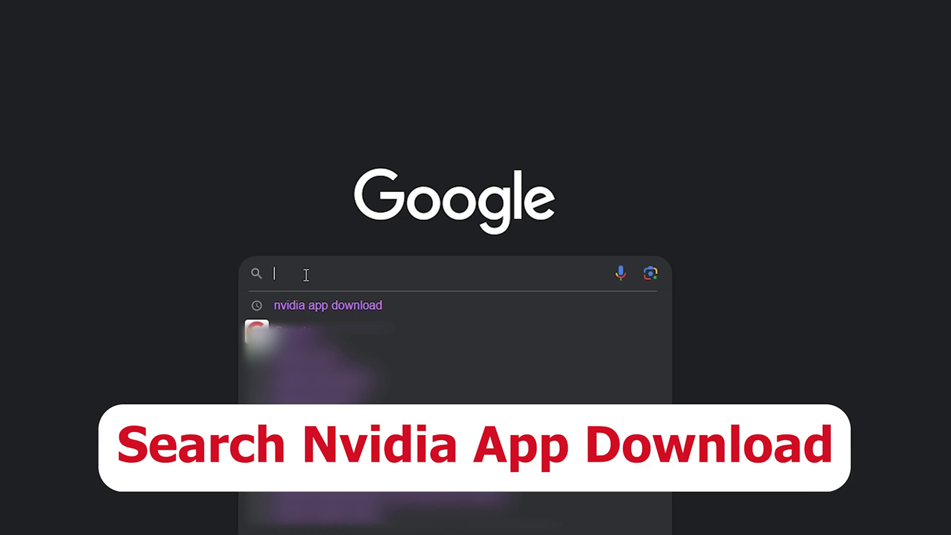
{"action": "key", "text": "Return"}
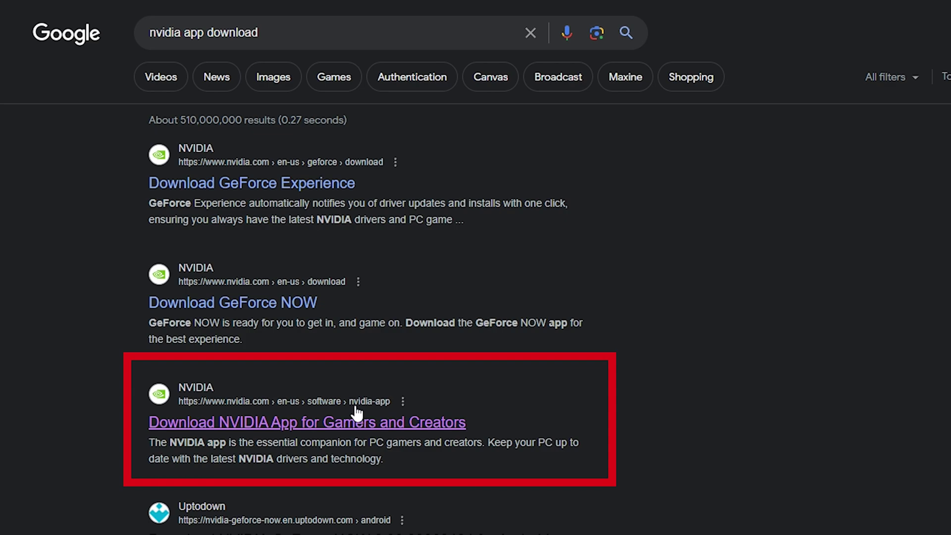
{"action": "left_click", "coordinate": [277, 427]}
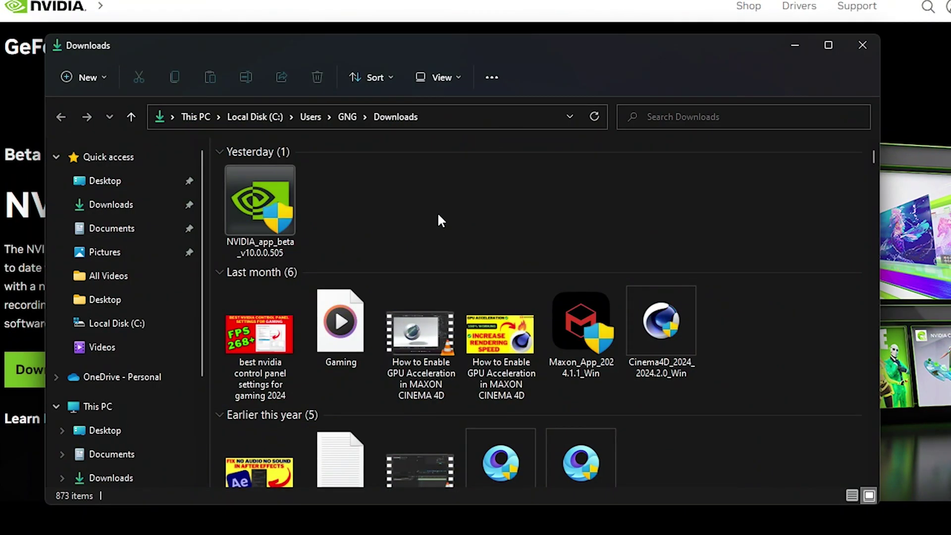
Run NVIDIA_app_beta_v10.0.0.505 from the Downloads folder.
{"action": "double_click", "coordinate": [292, 193]}
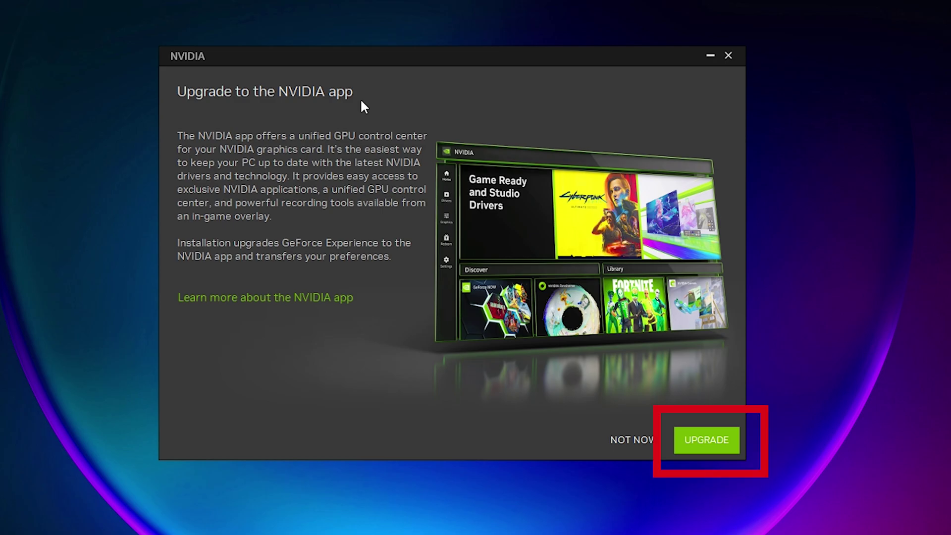
Choose Upgrade and agree to the NVIDIA app license terms.
{"action": "left_click", "coordinate": [712, 442]}
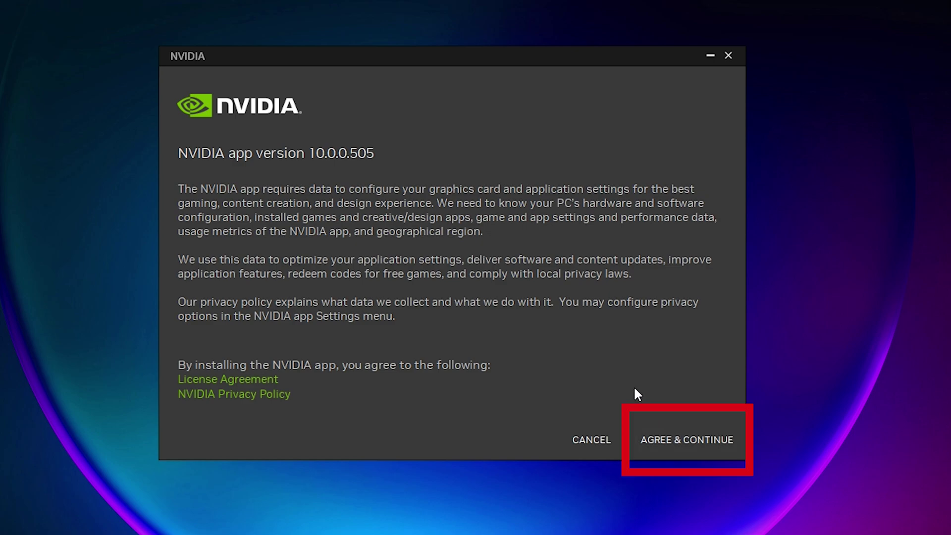
{"action": "left_click", "coordinate": [683, 441]}
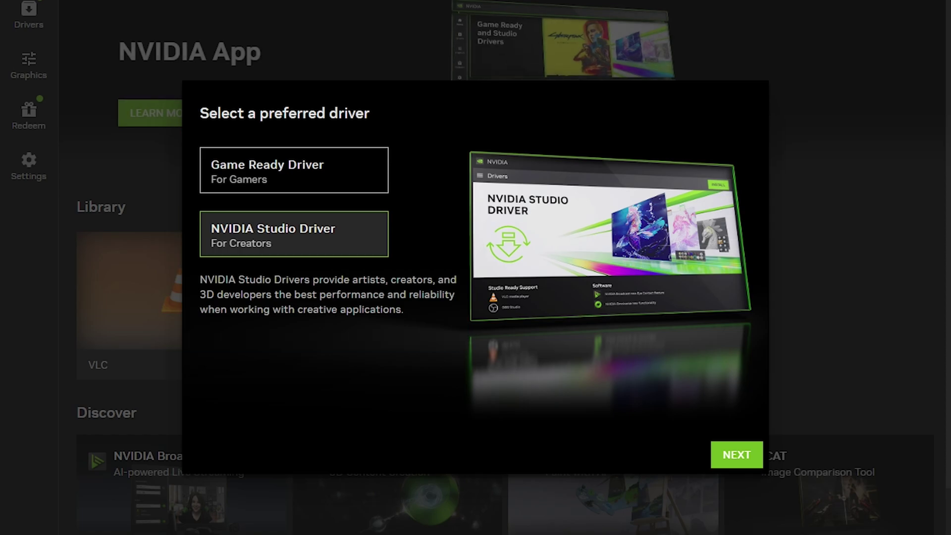
Pick NVIDIA Studio Driver as preferred, then skip past the Optimize and Overlay pages.
{"action": "left_click", "coordinate": [308, 168]}
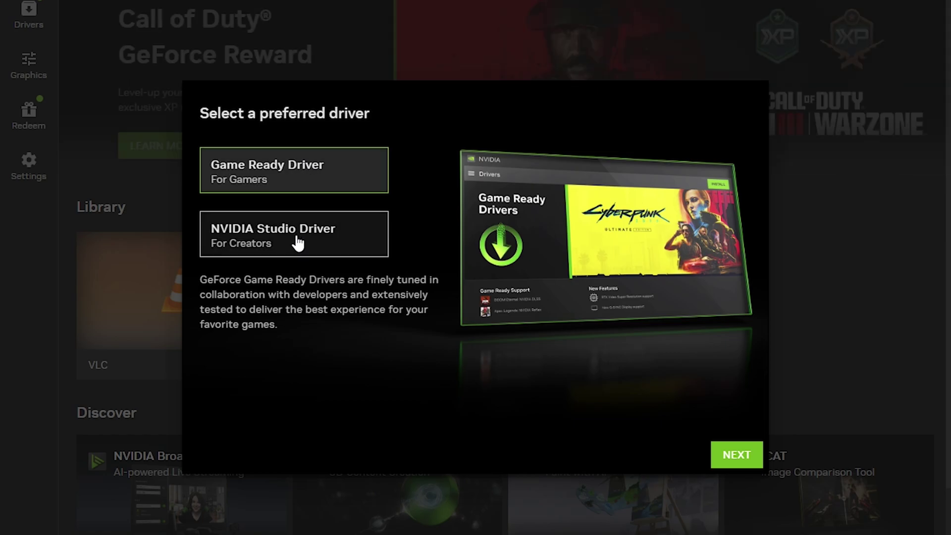
{"action": "left_click", "coordinate": [298, 242]}
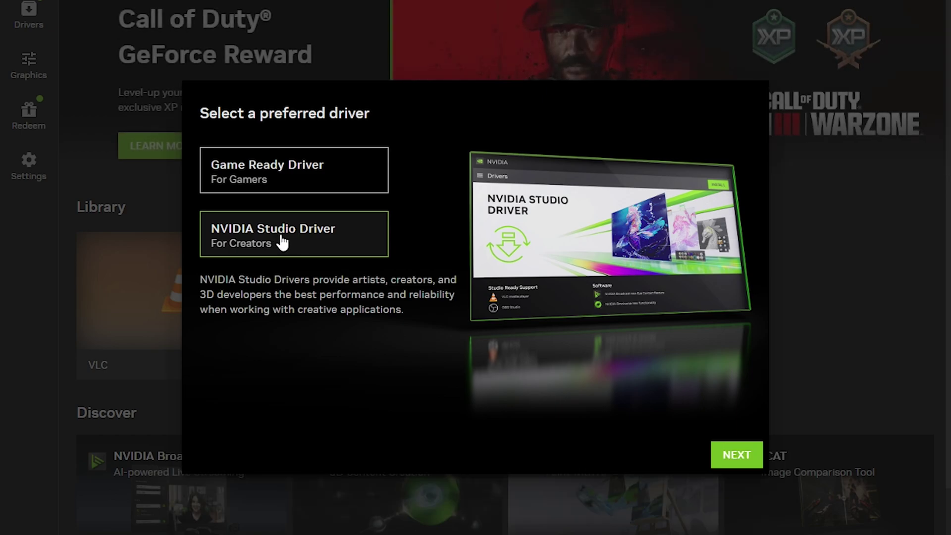
{"action": "left_click", "coordinate": [289, 240]}
{"action": "left_click", "coordinate": [737, 455]}
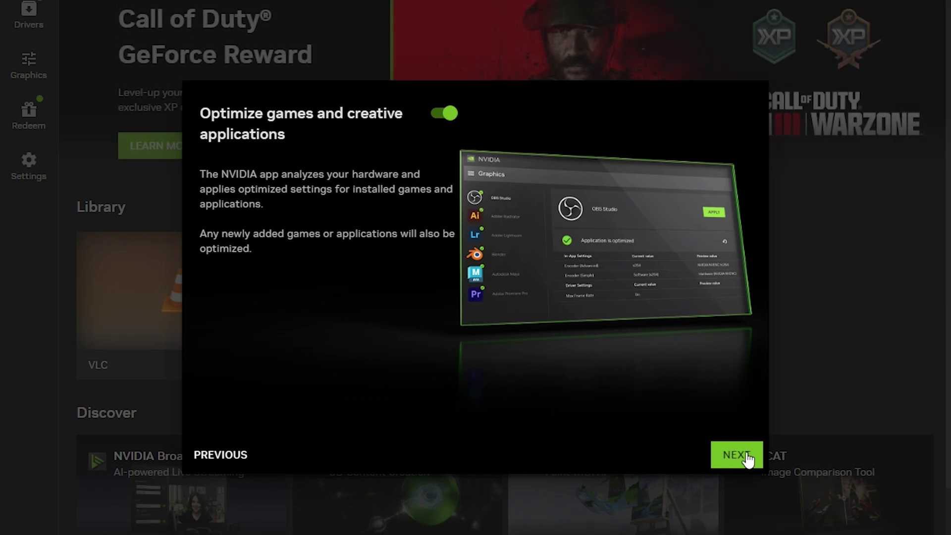
{"action": "left_click", "coordinate": [745, 470]}
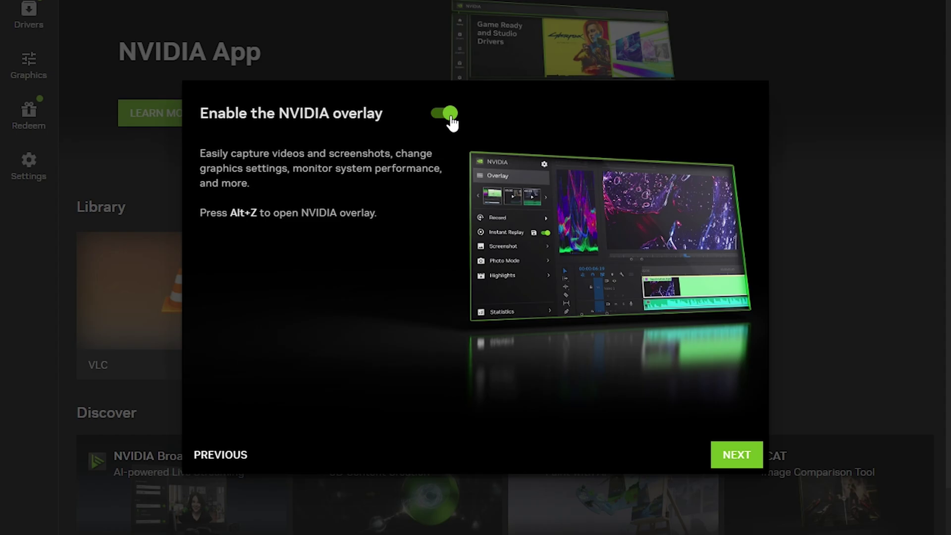
{"action": "left_click", "coordinate": [747, 461]}
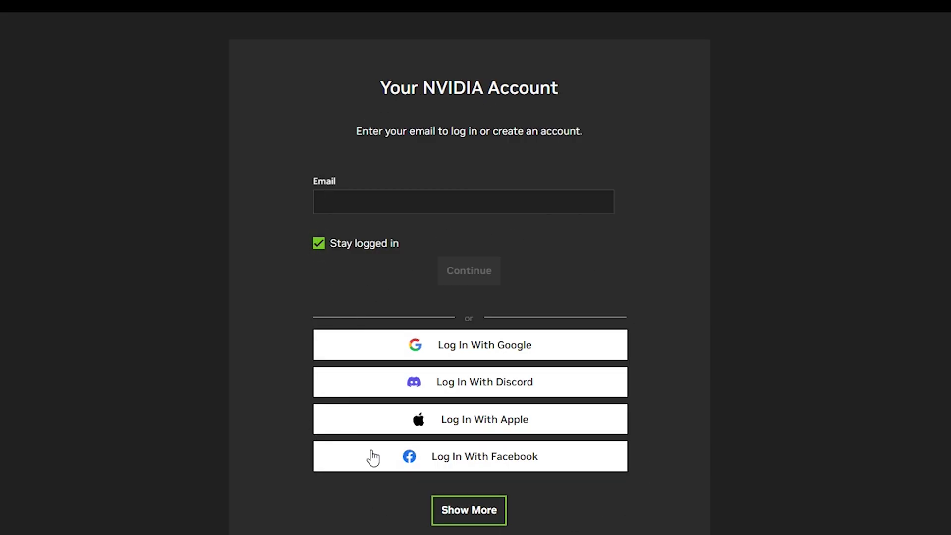
{"action": "scroll", "coordinate": [557, 219], "scroll_direction": "down", "scroll_amount": 1}
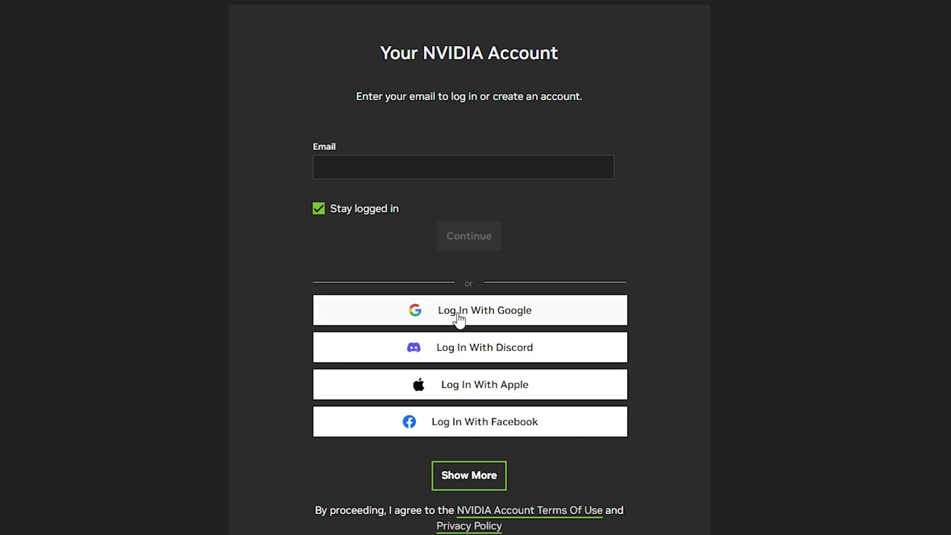
Log in to NVIDIA with the chosen Google account and confirm on 'Sign in to NVIDIA'.
{"action": "left_click", "coordinate": [510, 312]}
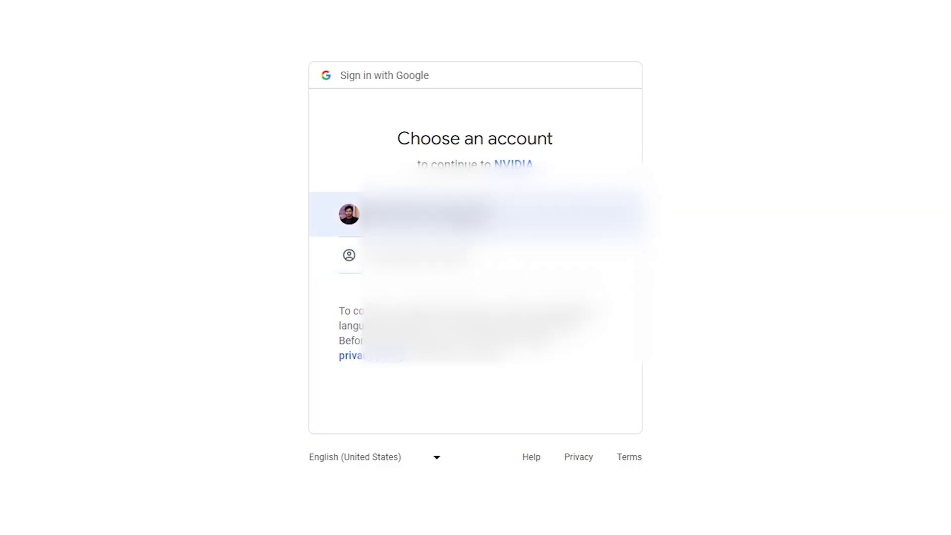
{"action": "left_click", "coordinate": [476, 216]}
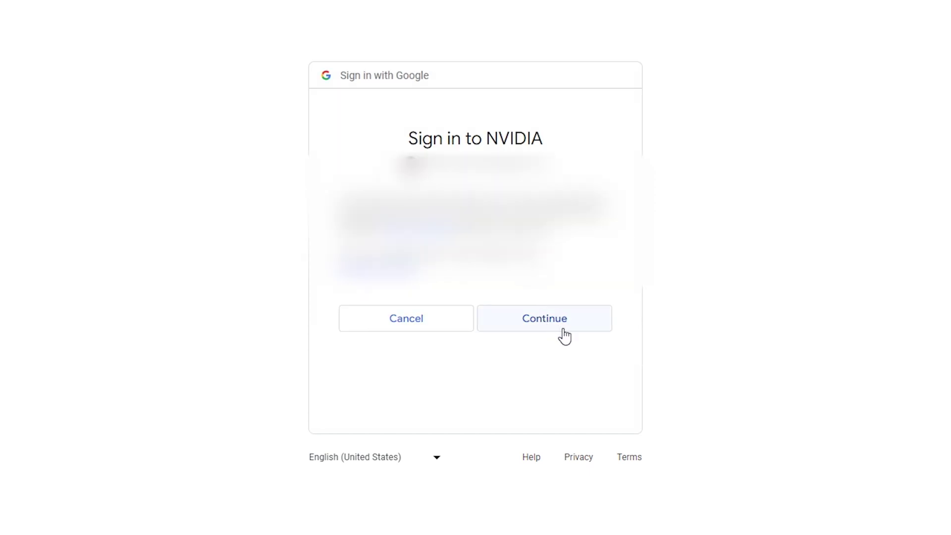
{"action": "left_click", "coordinate": [563, 332]}
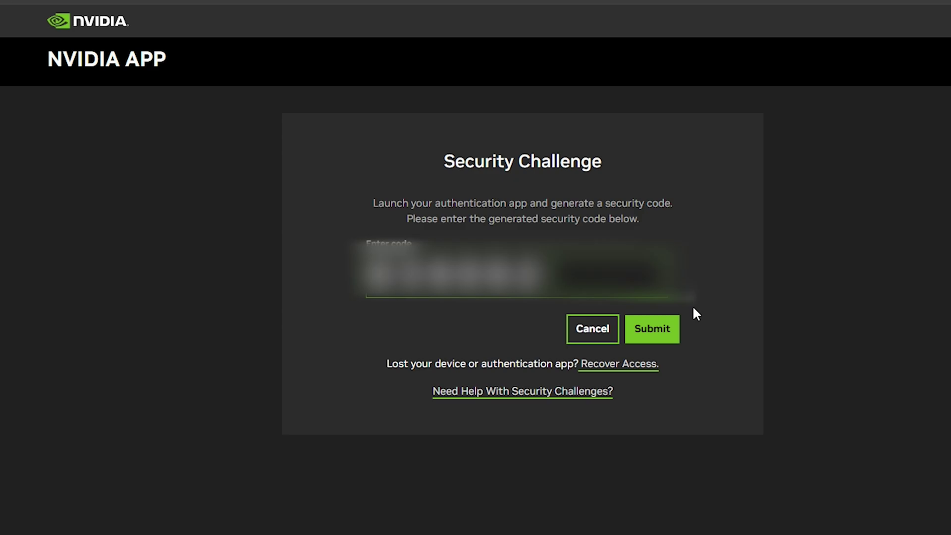
Submit the security code, opt in to recommendations and gaming emails, and finish registration.
{"action": "left_click", "coordinate": [668, 329]}
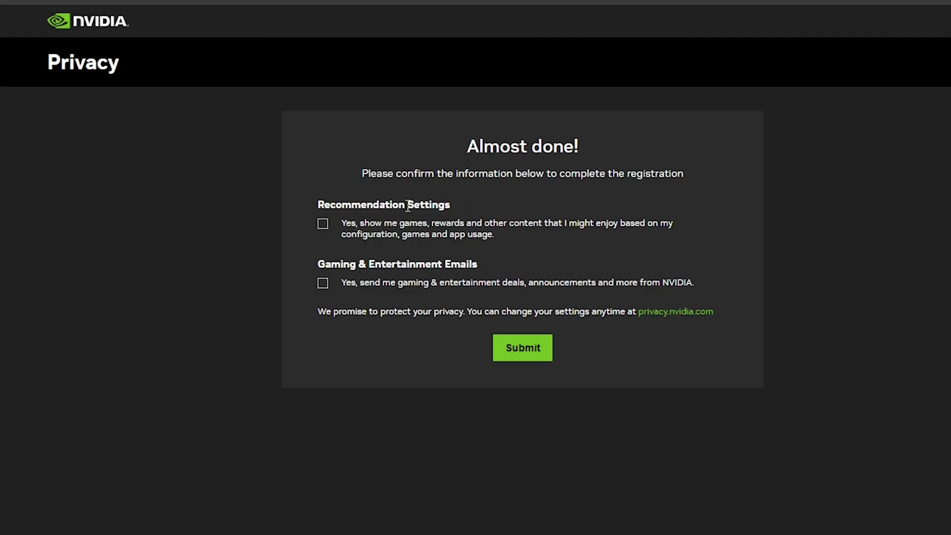
{"action": "left_click", "coordinate": [323, 222]}
{"action": "left_click", "coordinate": [323, 283]}
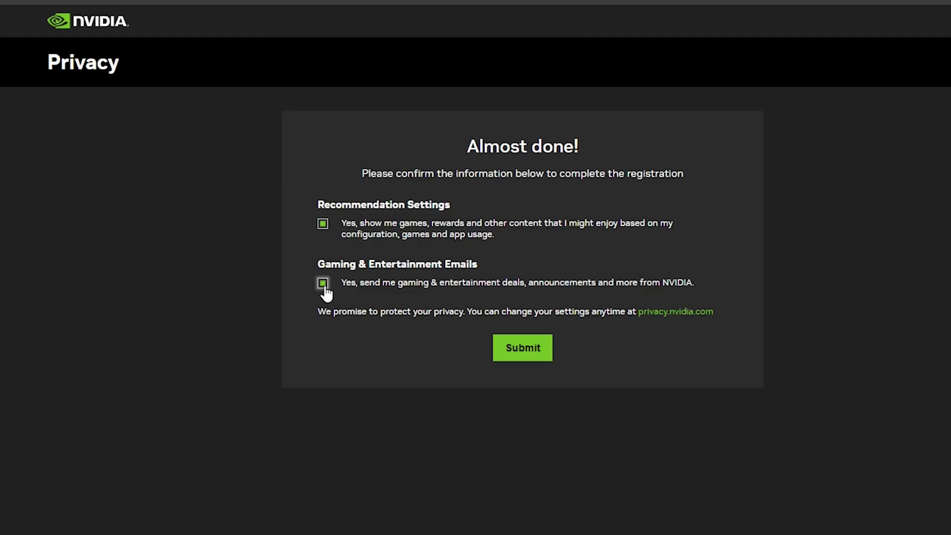
{"action": "left_click", "coordinate": [523, 348]}
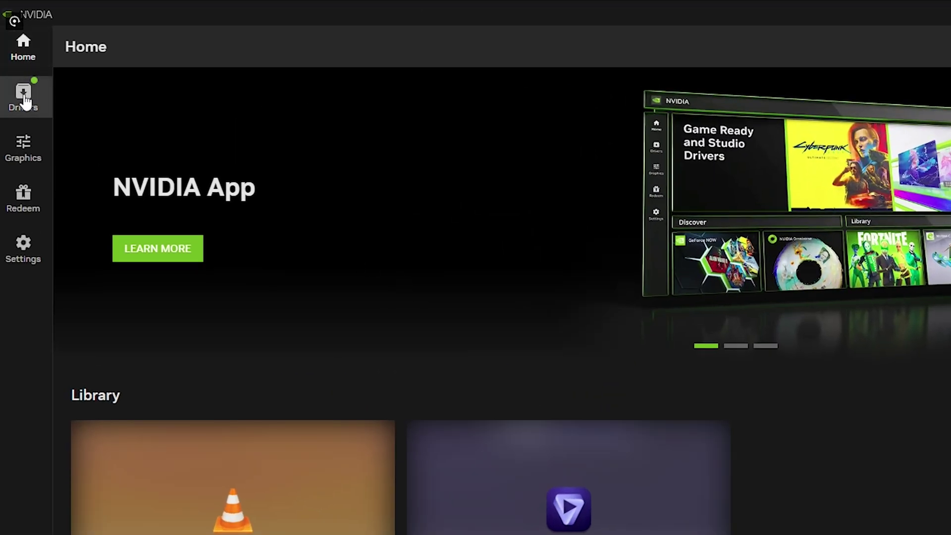
Download the new NVIDIA Studio Driver 551.61 from the Drivers page.
{"action": "left_click", "coordinate": [25, 97]}
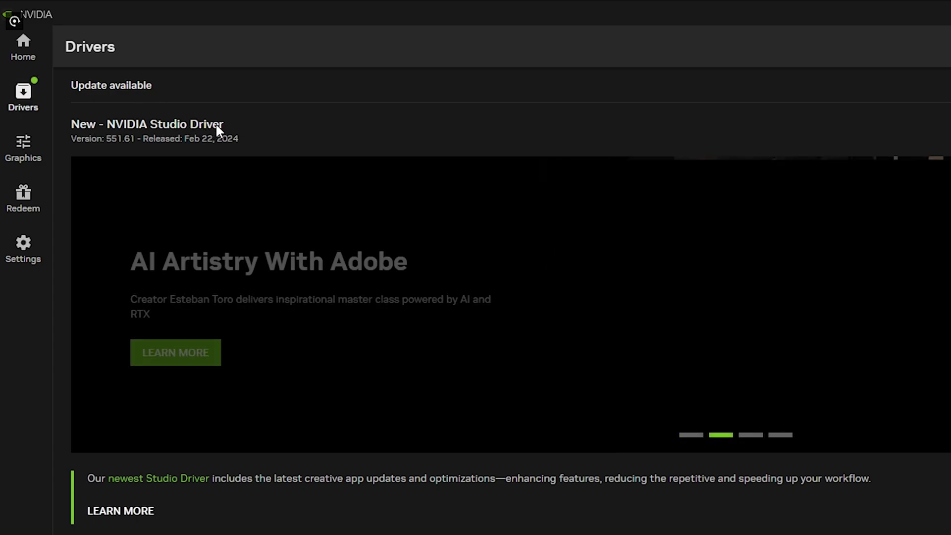
{"action": "left_click", "coordinate": [891, 129]}
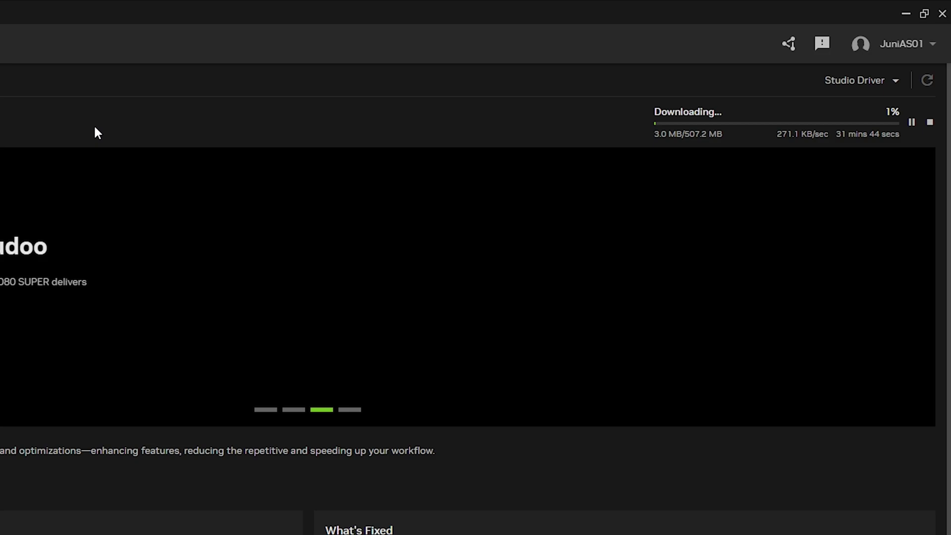